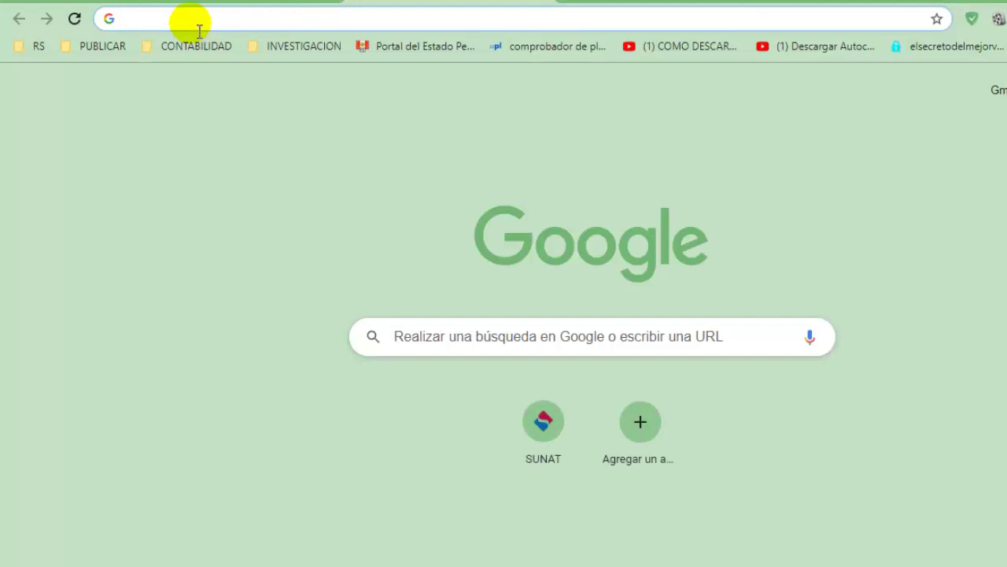
Step: Search the web for 'sunta' and open the official SUNAT site from the results
text(sun)
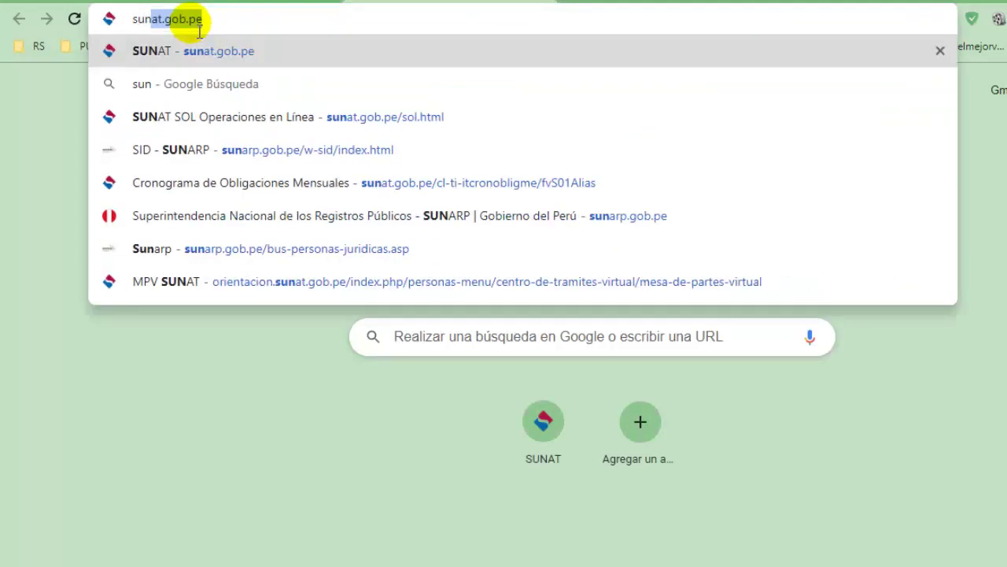
text(ta)
key(Return)
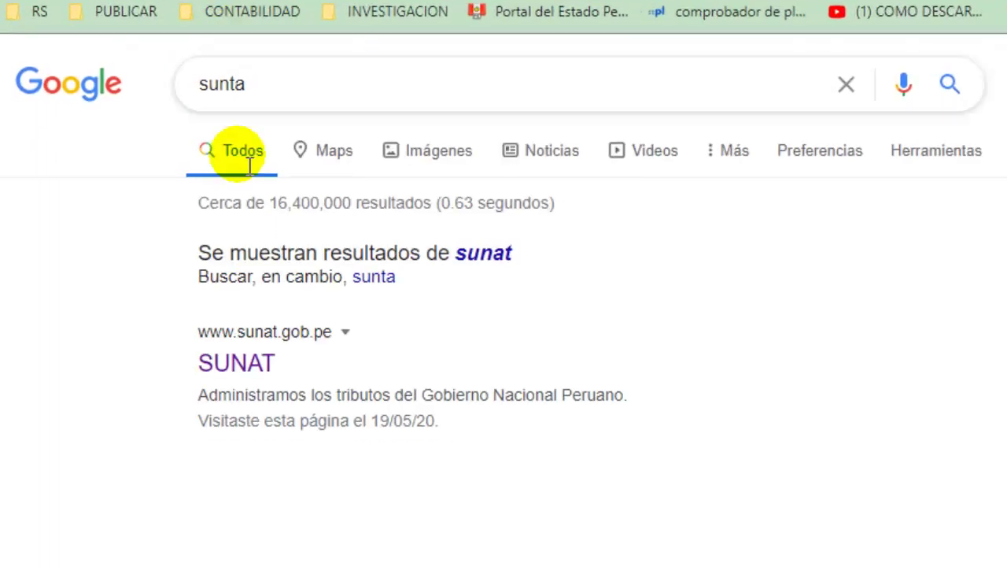
click(163, 244)
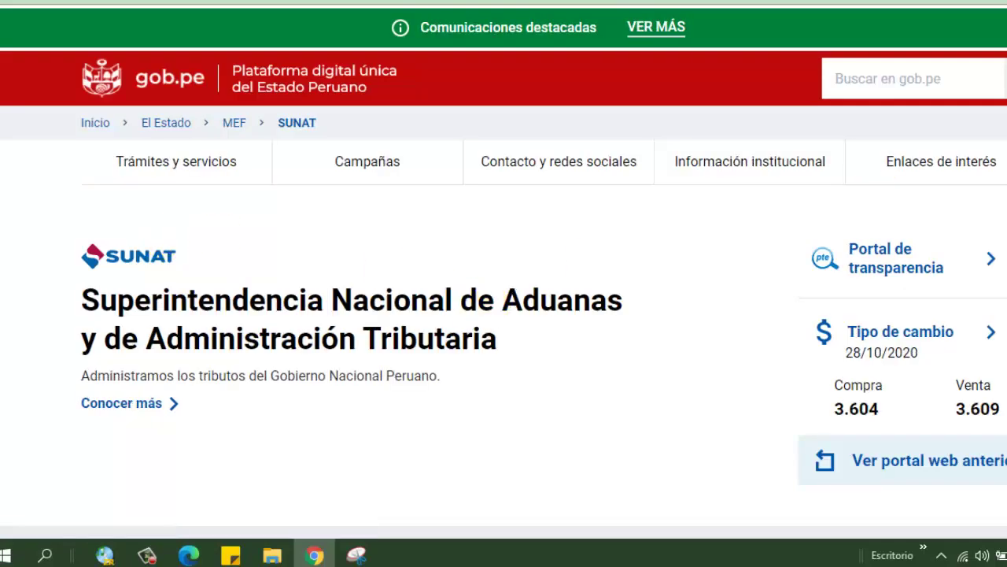
Step: Open the Operaciones en línea (SOL) sign-in for Mis trámites y consultas
scroll(504, 315, down, 6)
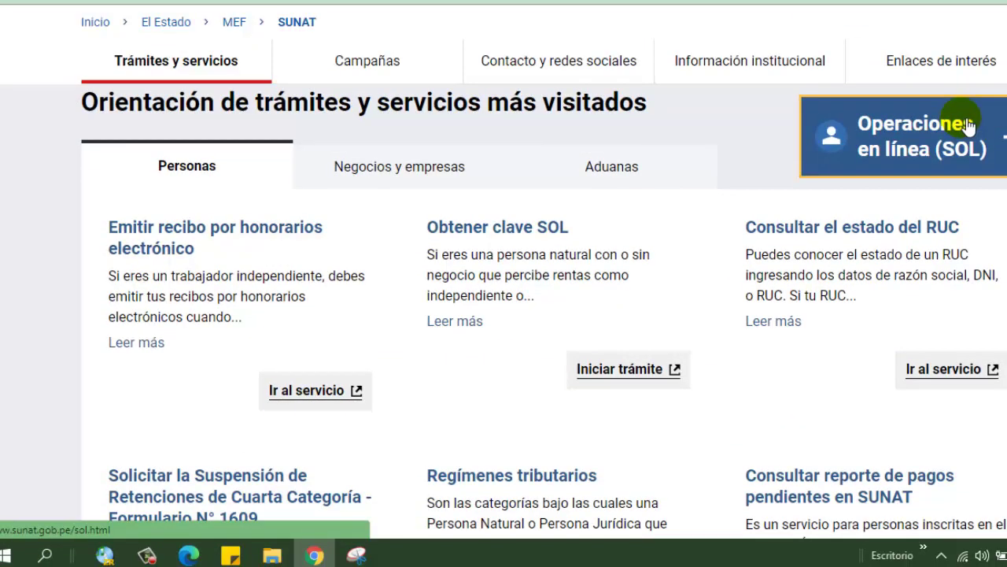
click(969, 125)
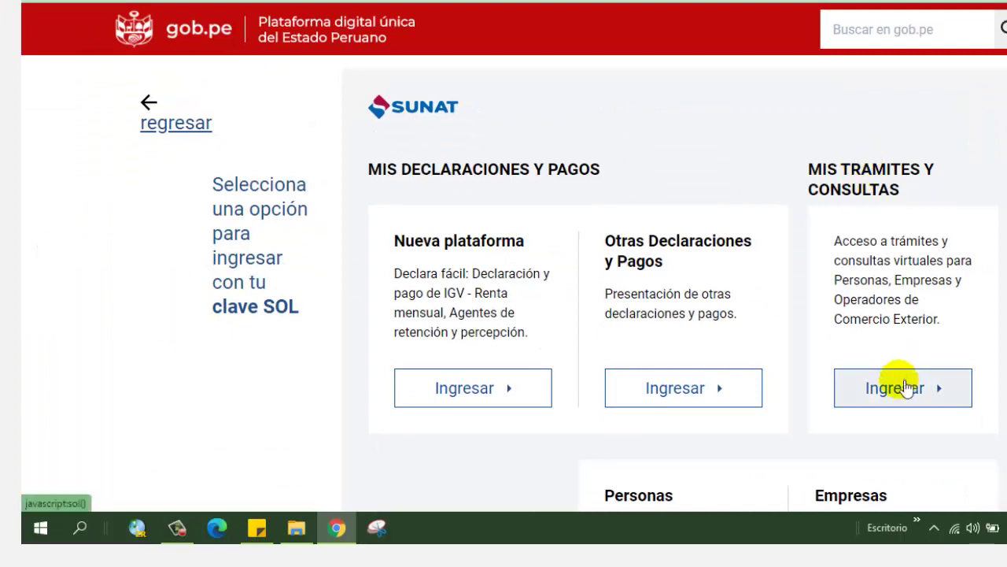
click(905, 387)
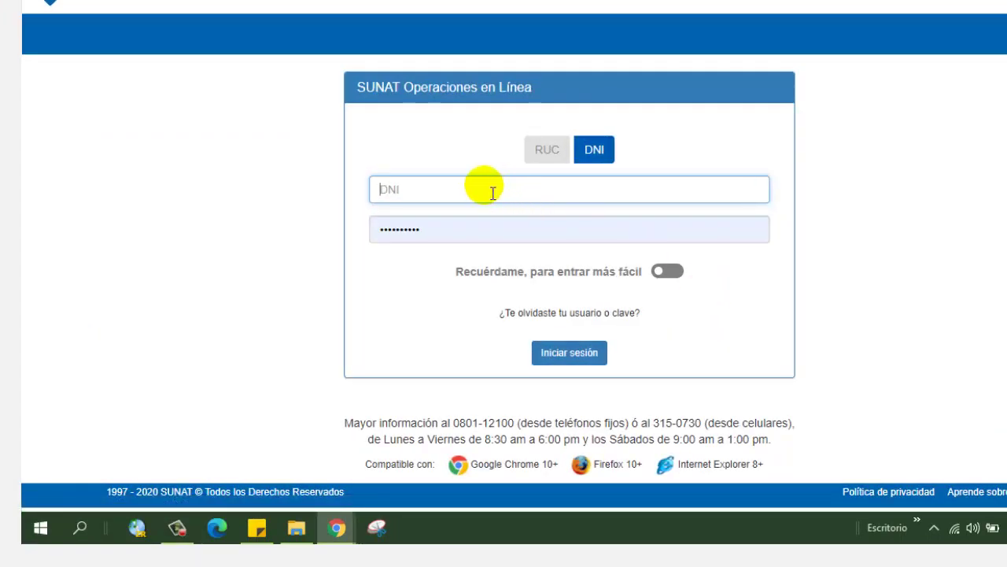
Step: Sign in to SUNAT SOL with the saved DNI and the account password
click(493, 191)
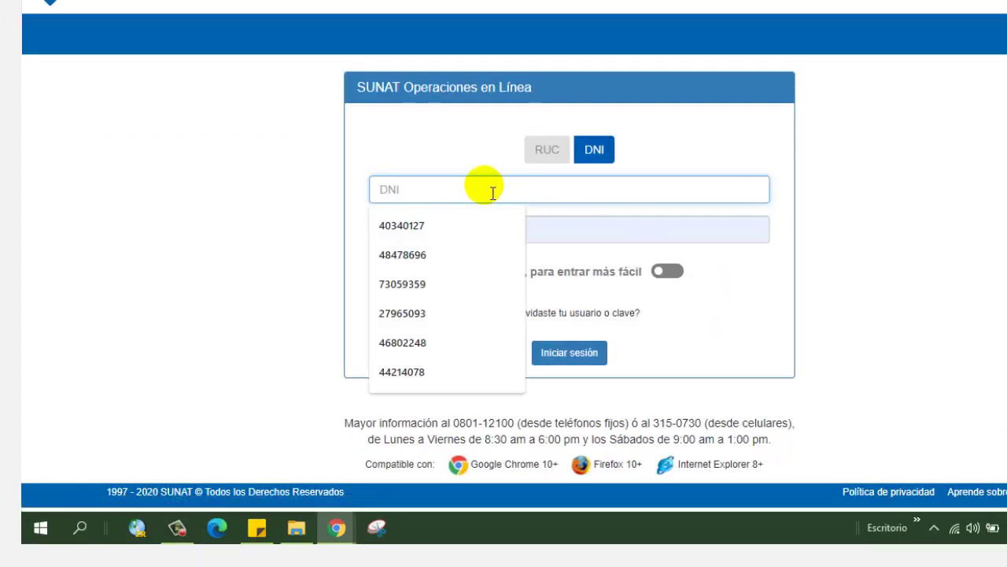
click(403, 226)
click(436, 233)
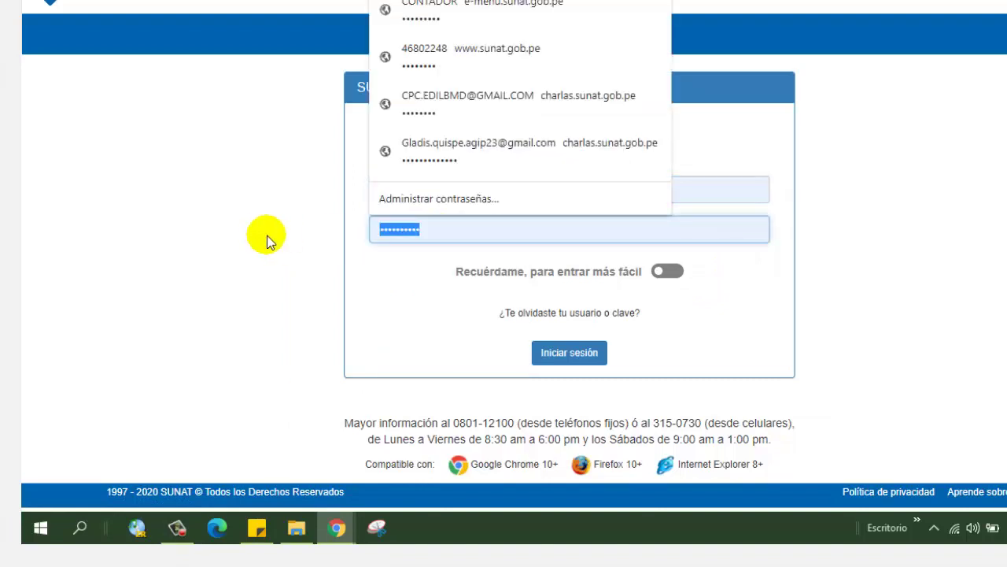
text(•••••••••)
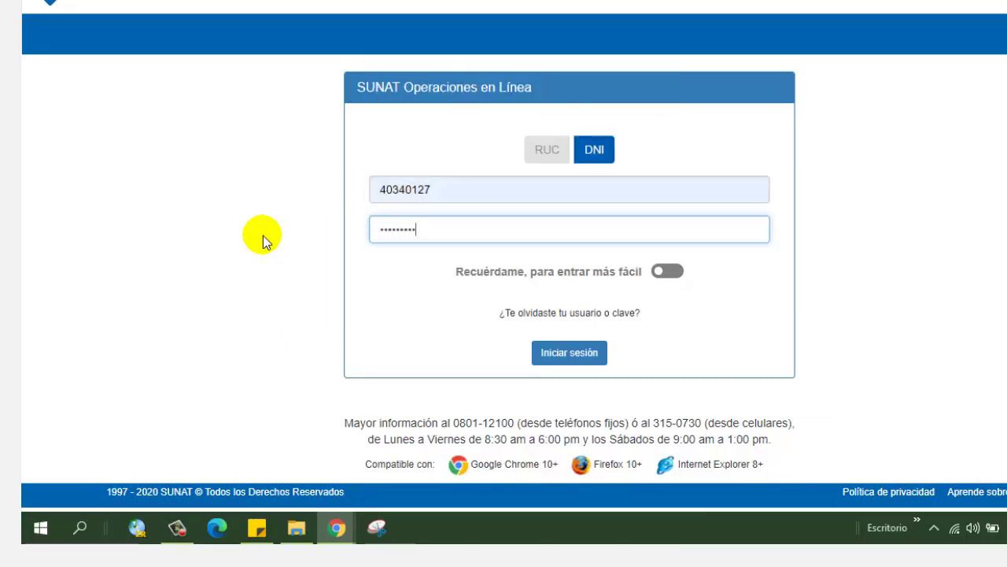
click(553, 358)
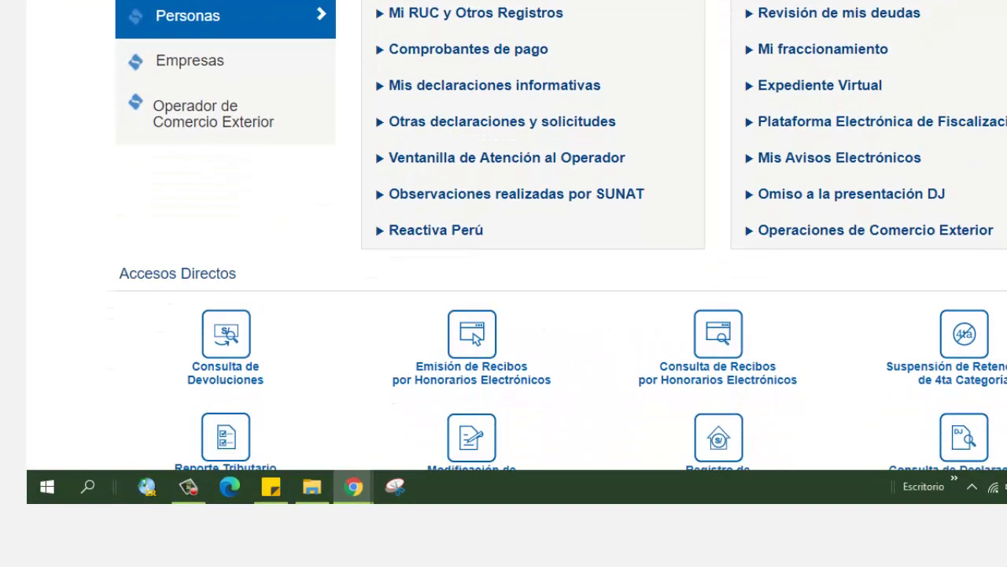
Step: Scroll down the SOL menu to the Accesos Directos section
scroll(551, 237, down, 1)
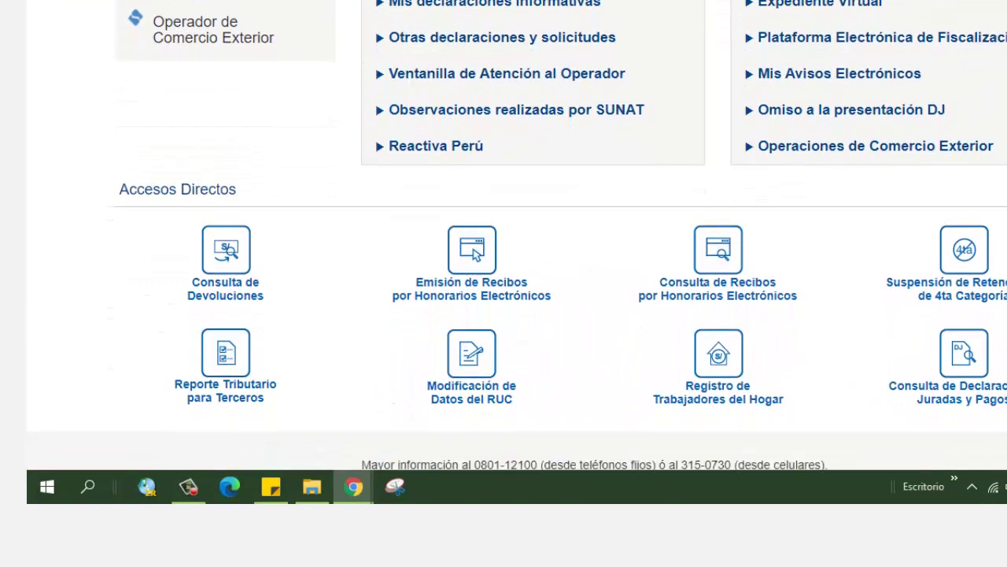
scroll(512, 236, down, 1)
scroll(511, 236, down, 1)
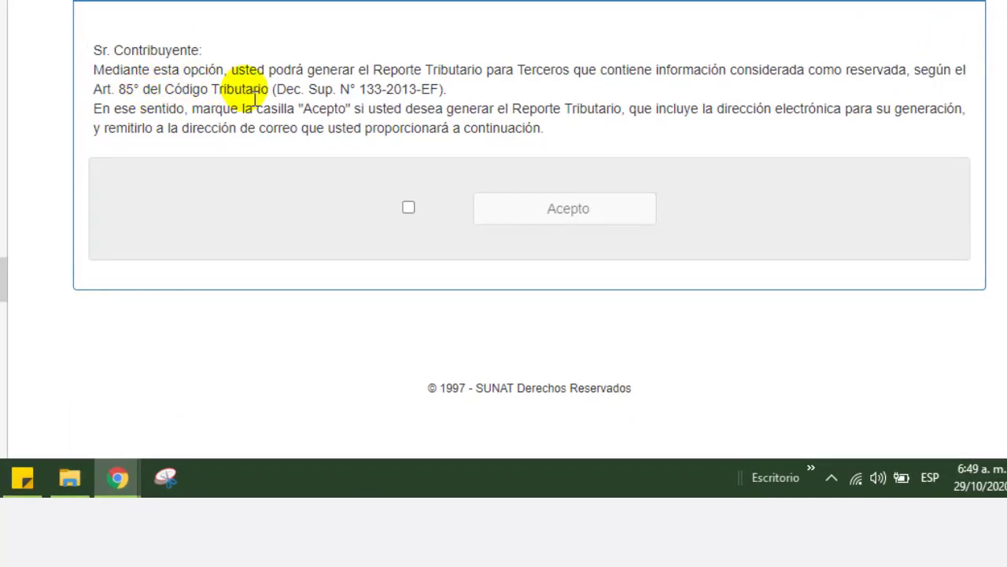
Step: Accept the reserved-information terms and send the report to the suggested e-mail address
click(408, 207)
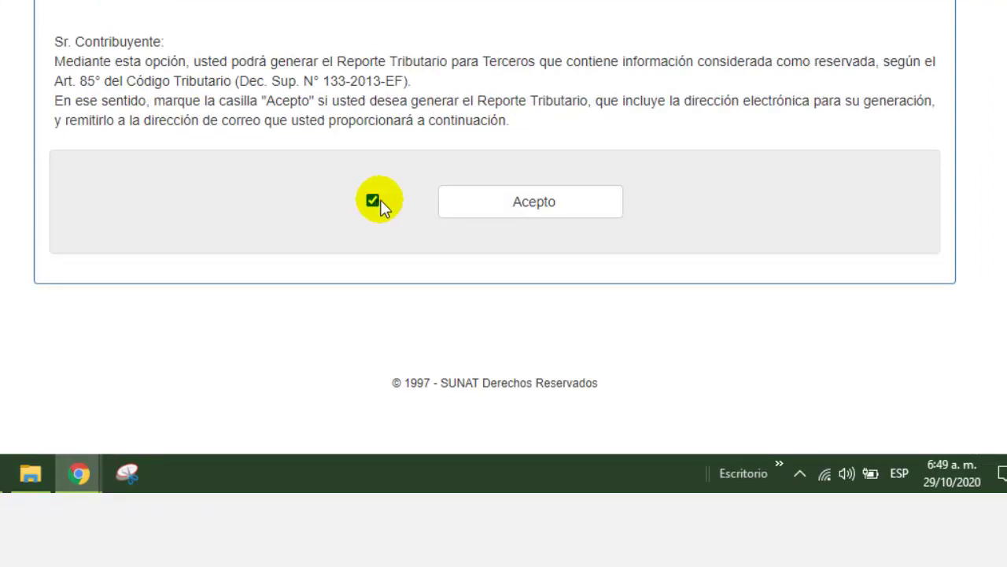
click(521, 209)
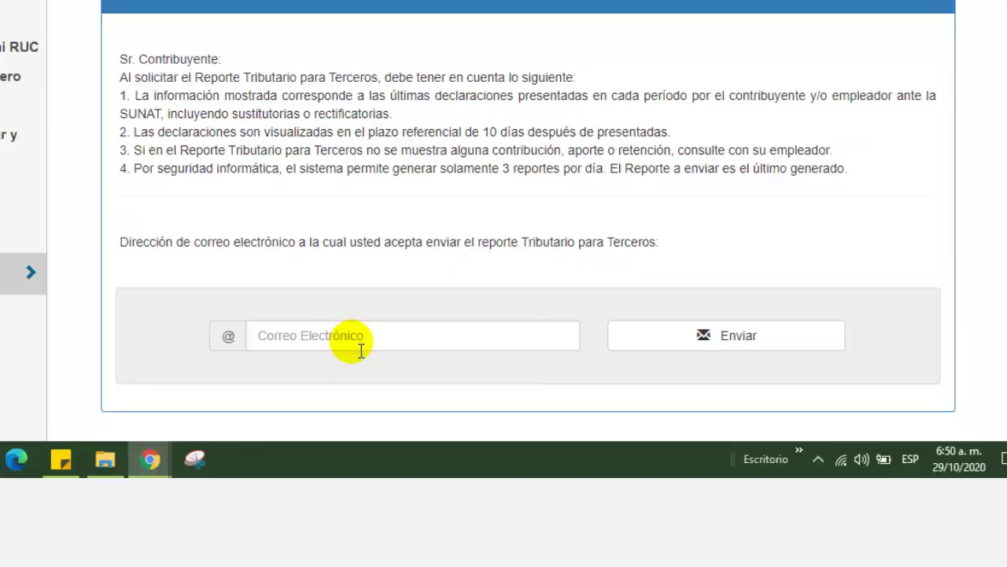
click(359, 338)
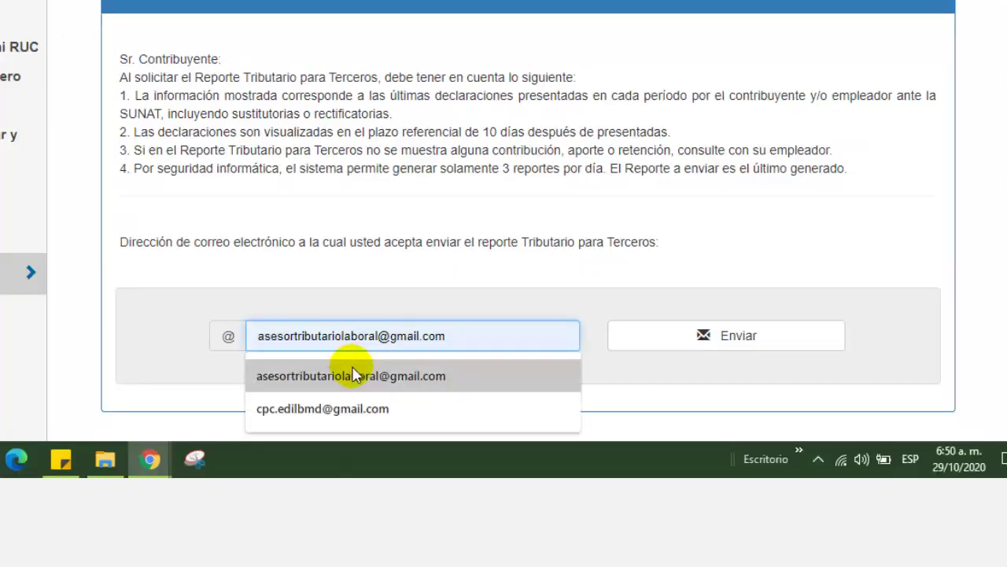
click(354, 376)
click(695, 331)
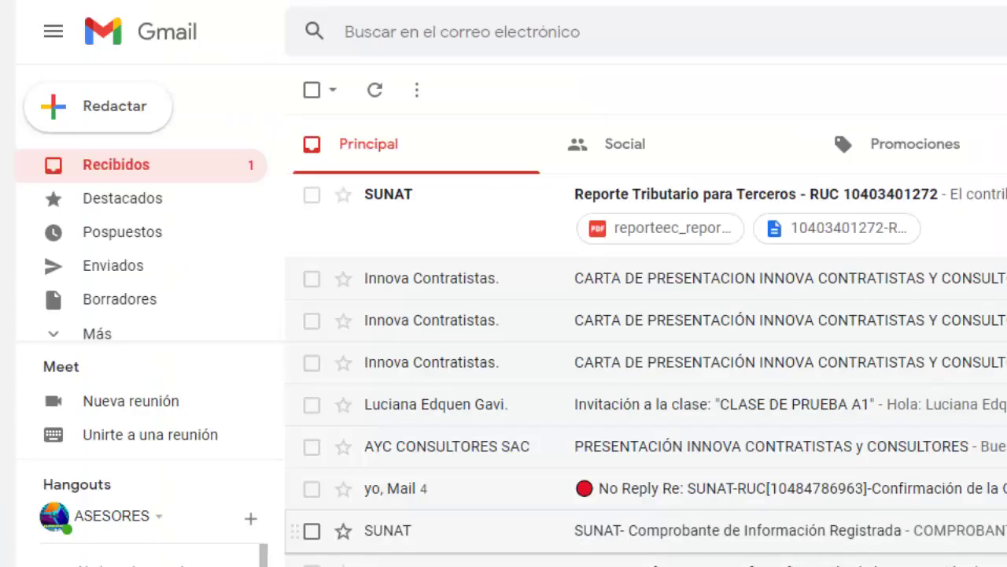
Step: Open SUNAT's e-mail and its attached Reporte Tributario PDF, scrolling through page 1
click(438, 211)
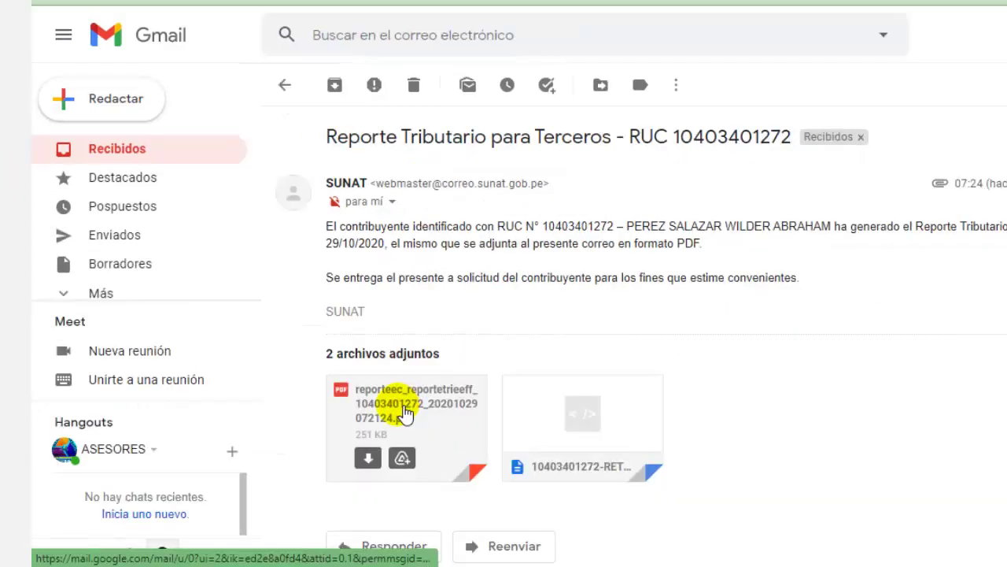
click(399, 403)
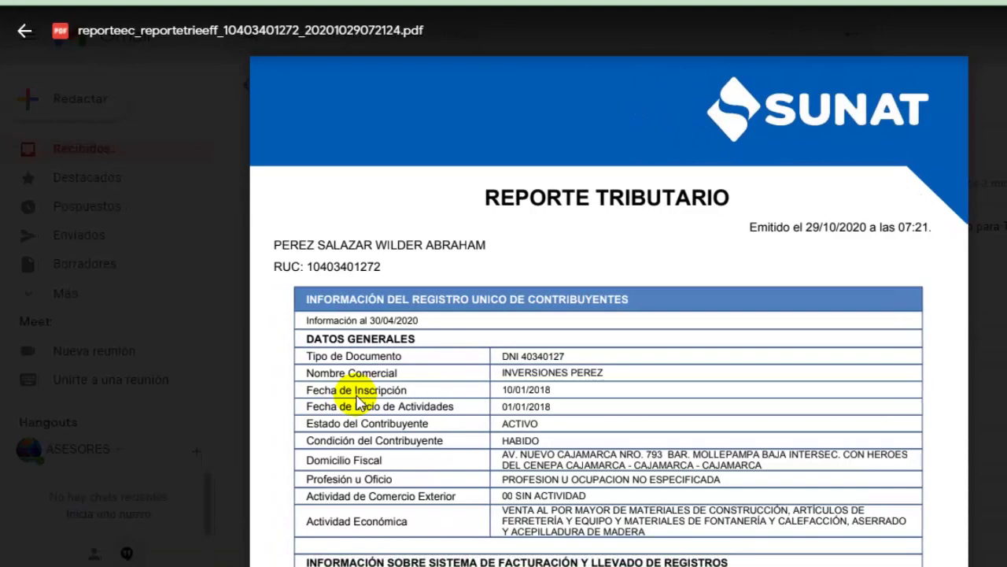
scroll(901, 163, down, 1)
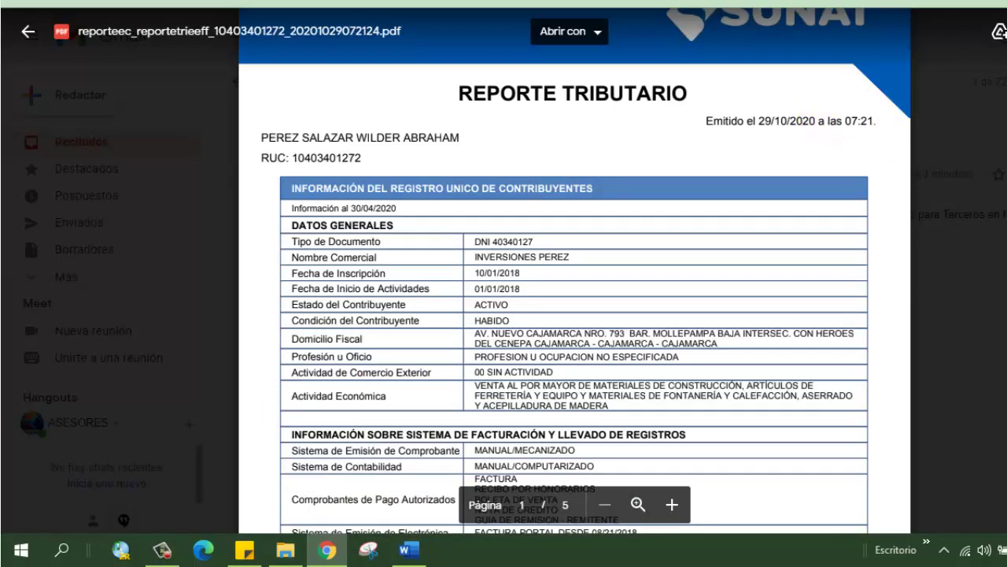
scroll(826, 129, down, 1)
scroll(575, 275, down, 1)
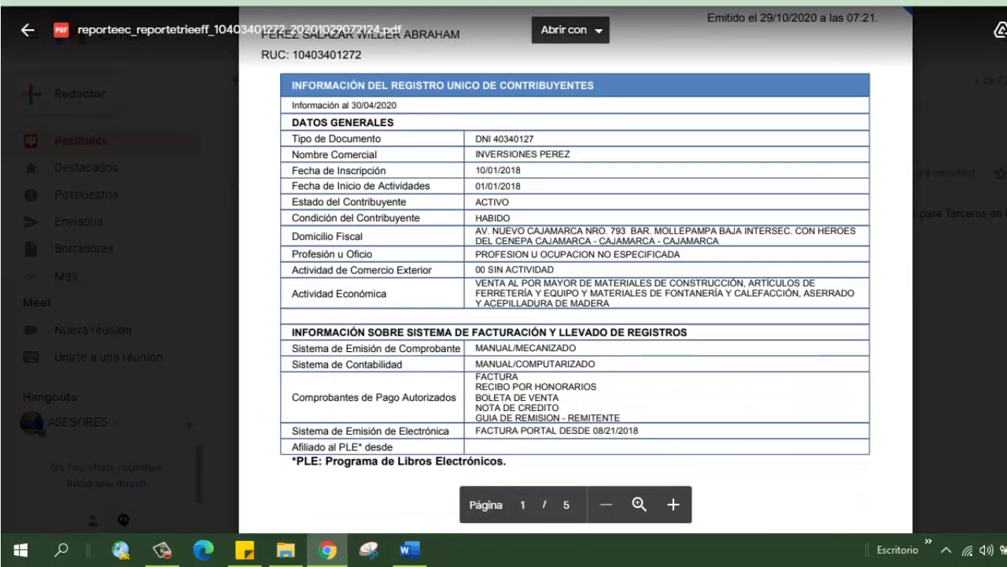
scroll(574, 275, down, 1)
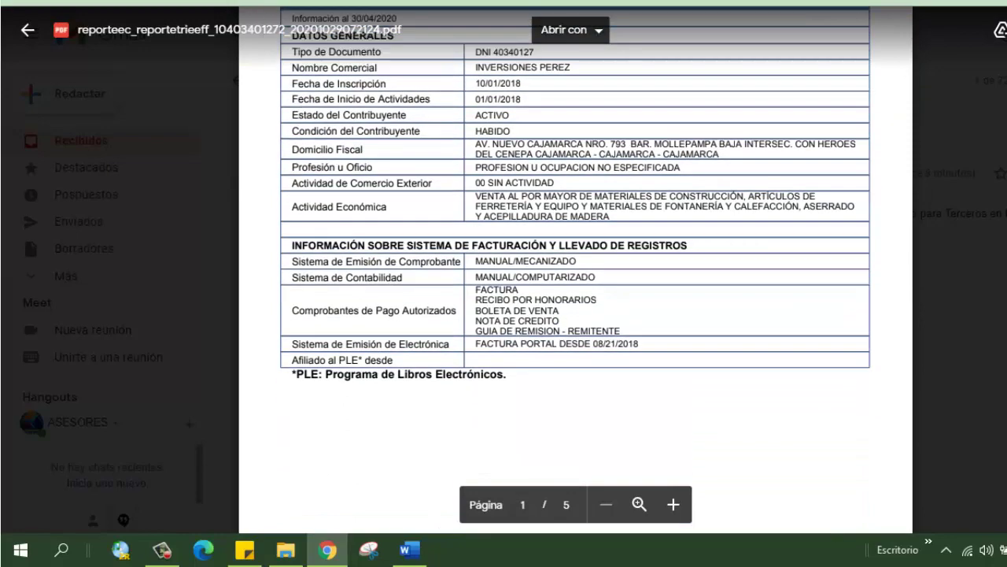
scroll(574, 275, down, 1)
scroll(575, 275, down, 2)
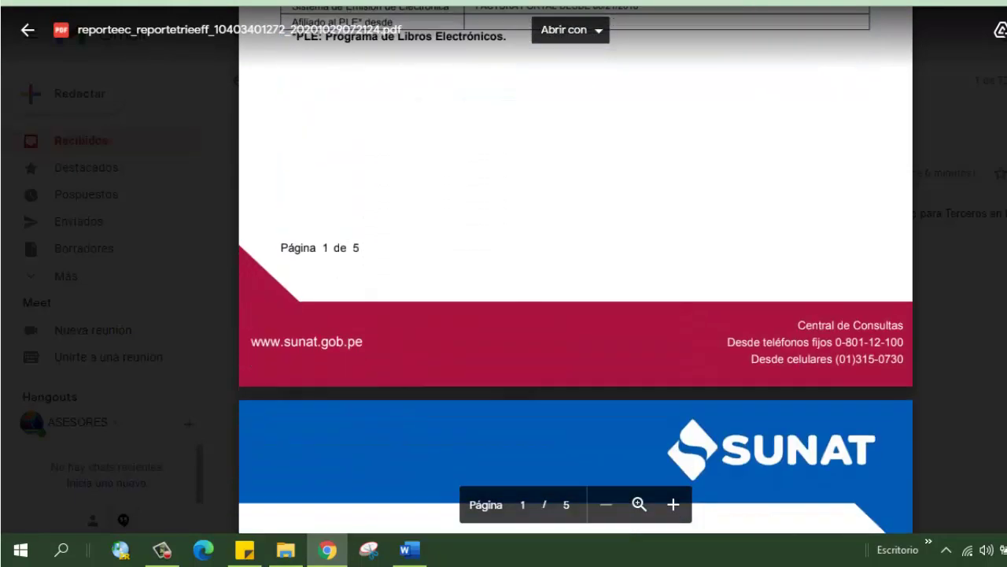
scroll(574, 275, down, 3)
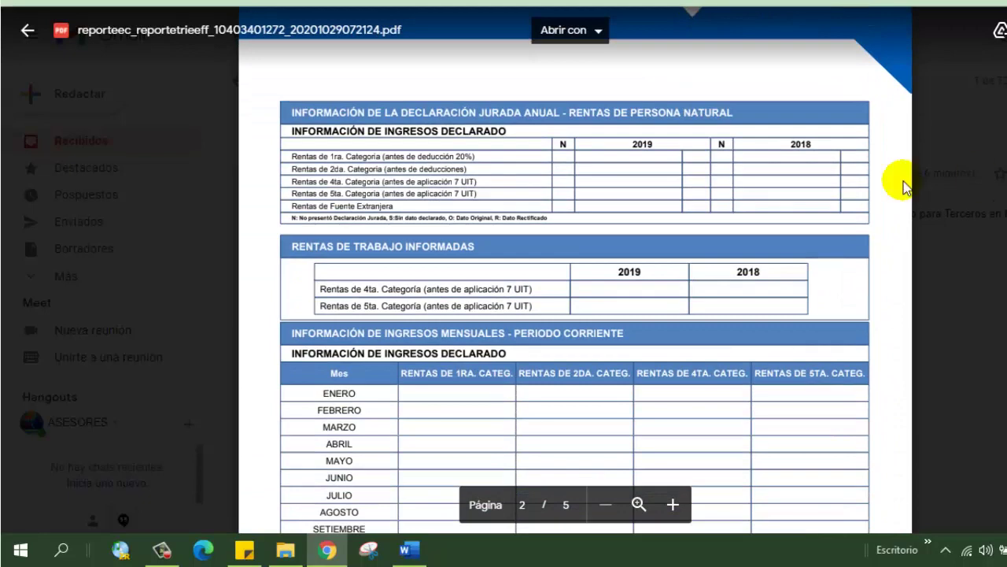
Step: Scroll through pages 2 to 5 down to the signature and QR validation notes
scroll(618, 218, down, 1)
scroll(619, 219, down, 2)
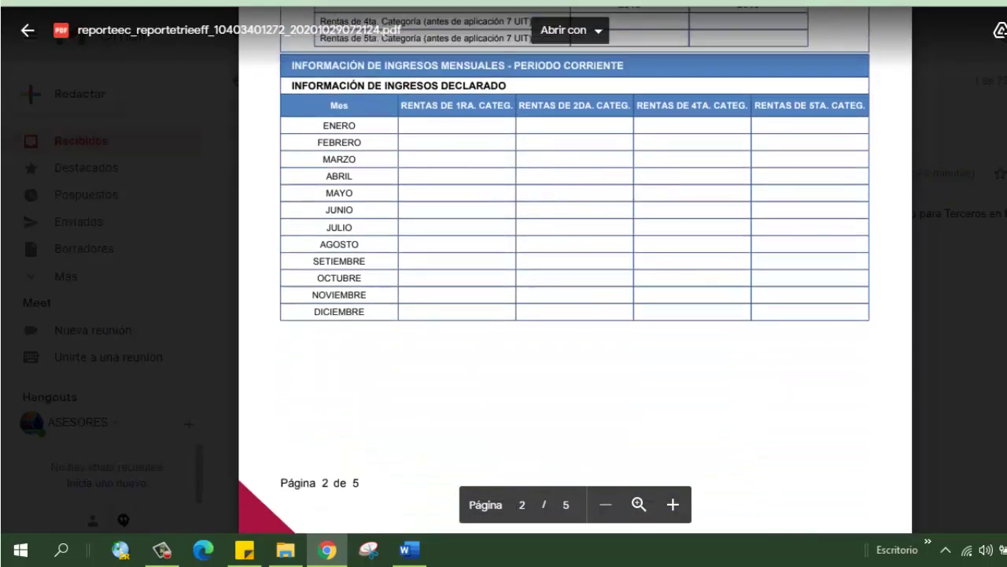
scroll(575, 268, down, 3)
scroll(575, 268, down, 3)
scroll(575, 268, down, 1)
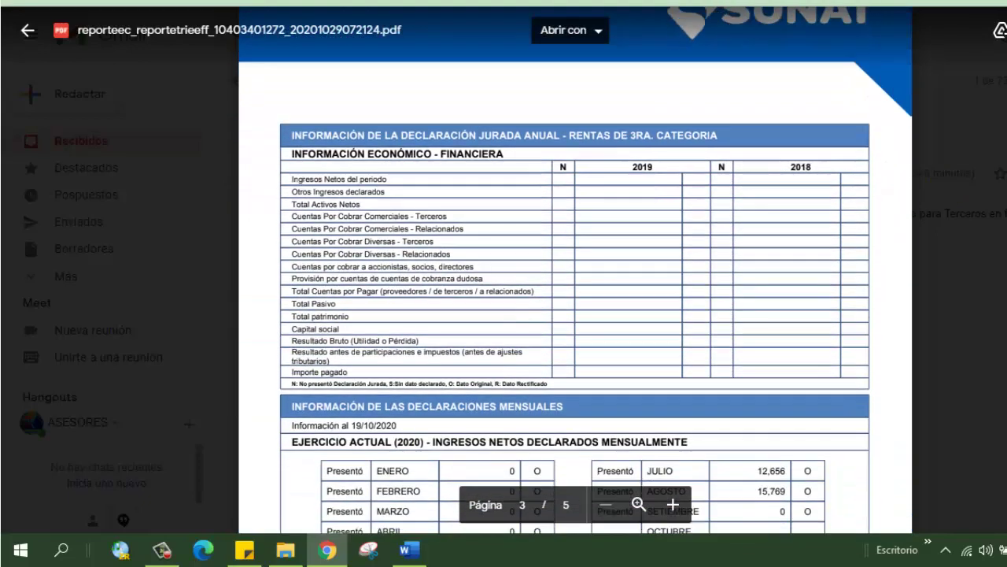
scroll(575, 268, down, 1)
scroll(575, 267, down, 1)
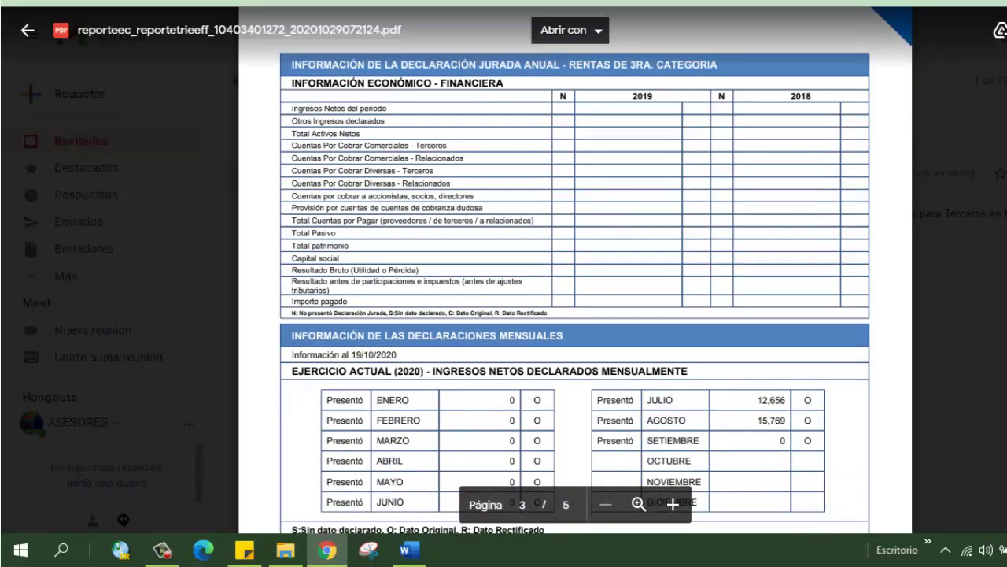
scroll(574, 268, down, 2)
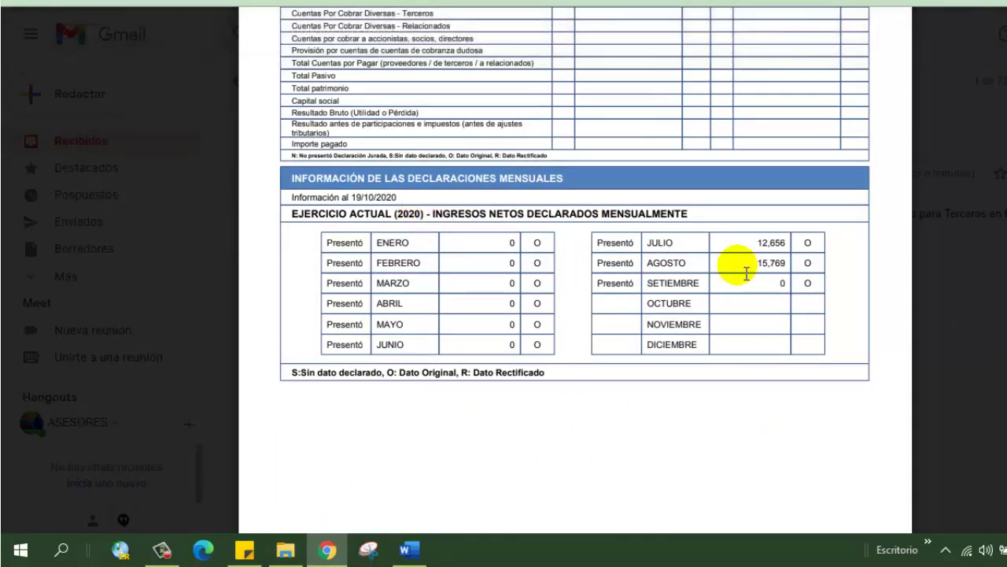
scroll(832, 168, down, 5)
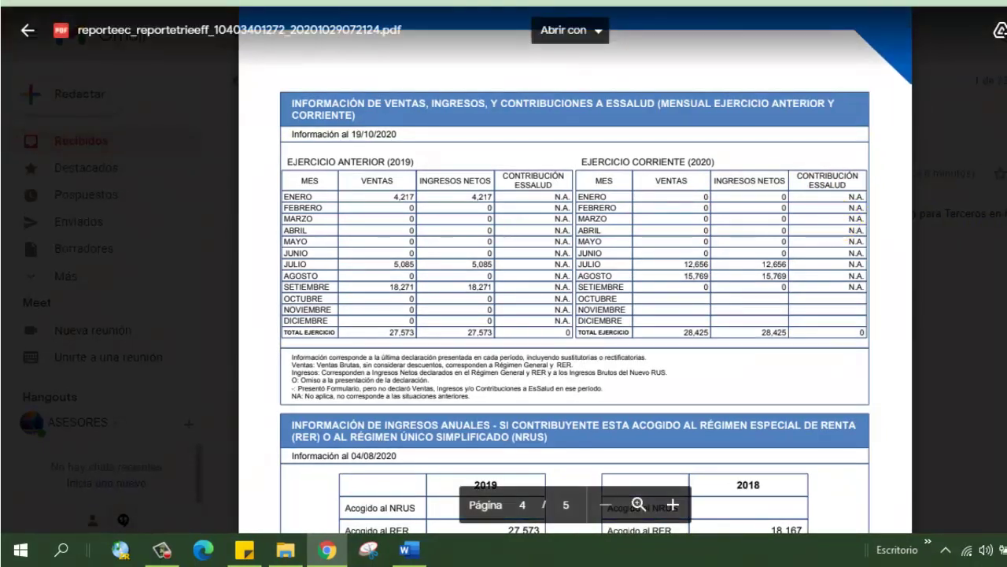
scroll(394, 229, down, 3)
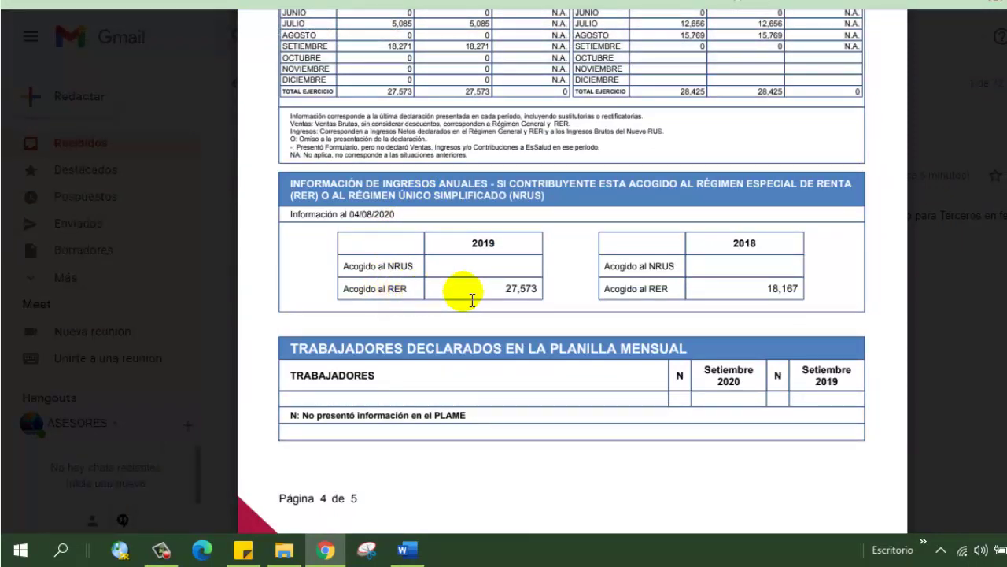
scroll(731, 273, down, 5)
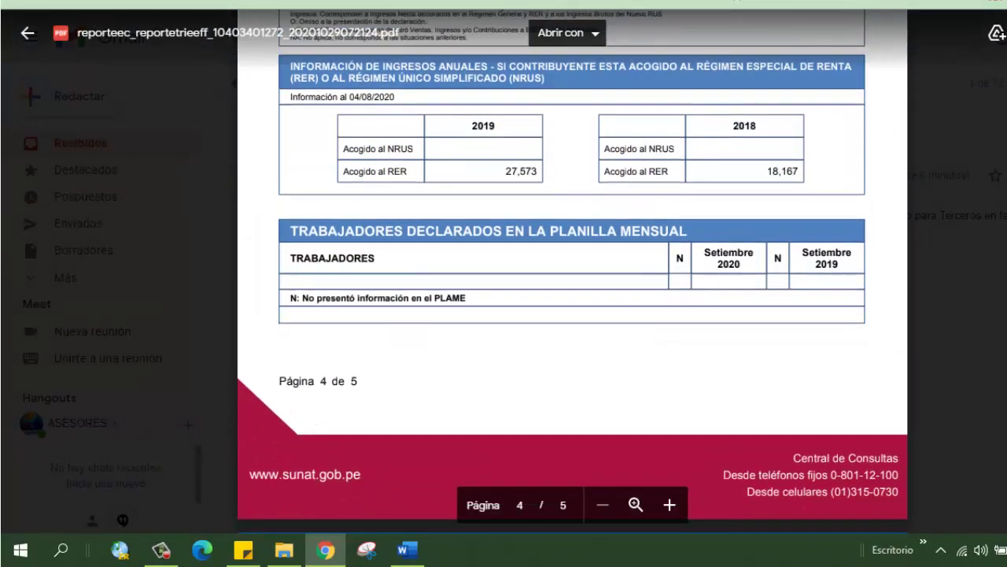
scroll(573, 315, down, 8)
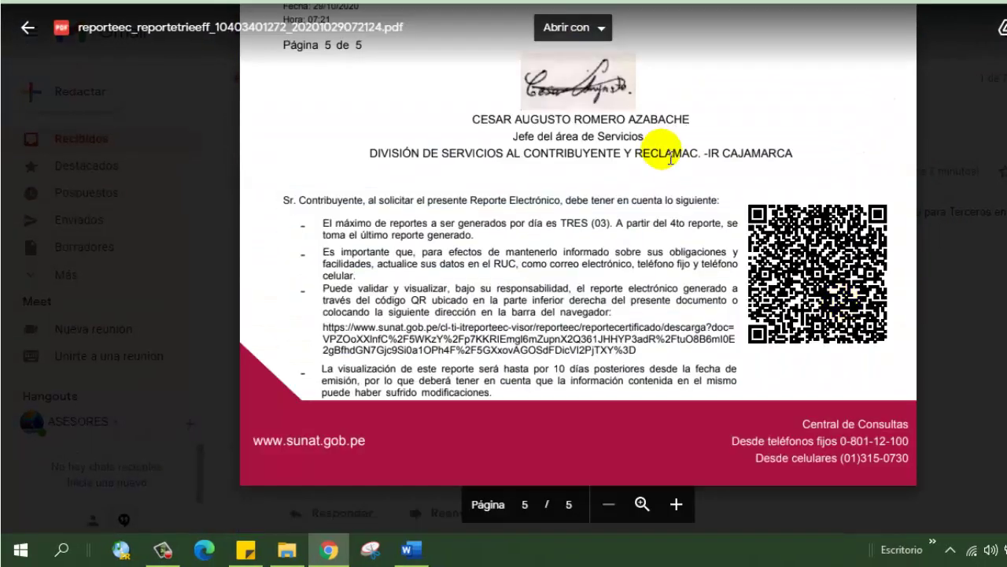